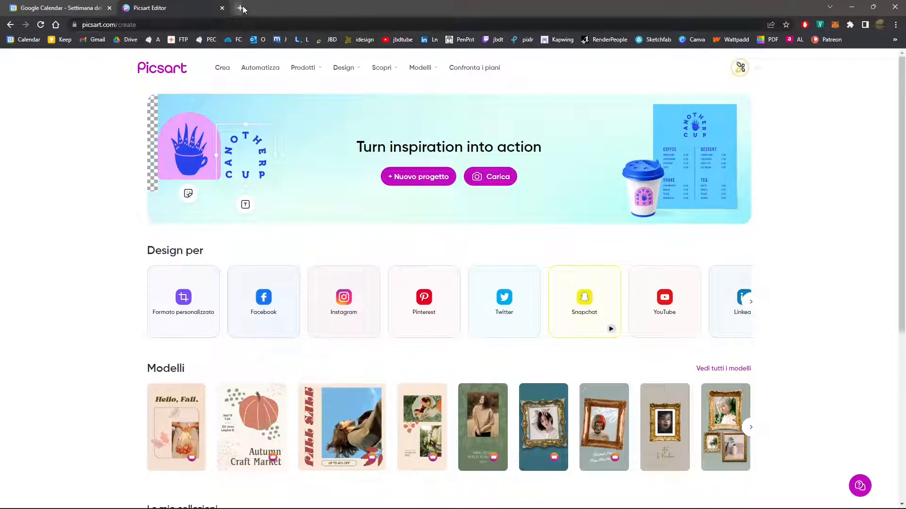
Duplicate the Picsart browser tab and search Google for picsart in the copy.
right_click(185, 9)
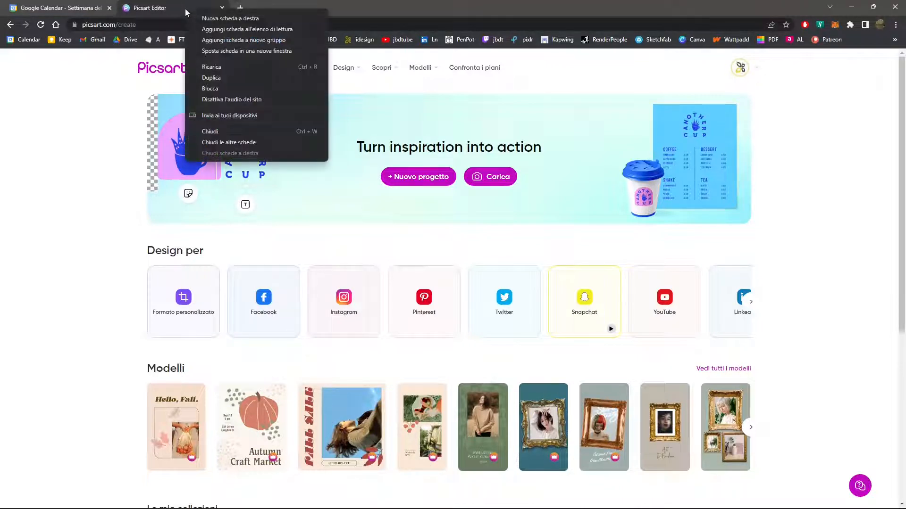
click(211, 79)
click(217, 26)
text(pics)
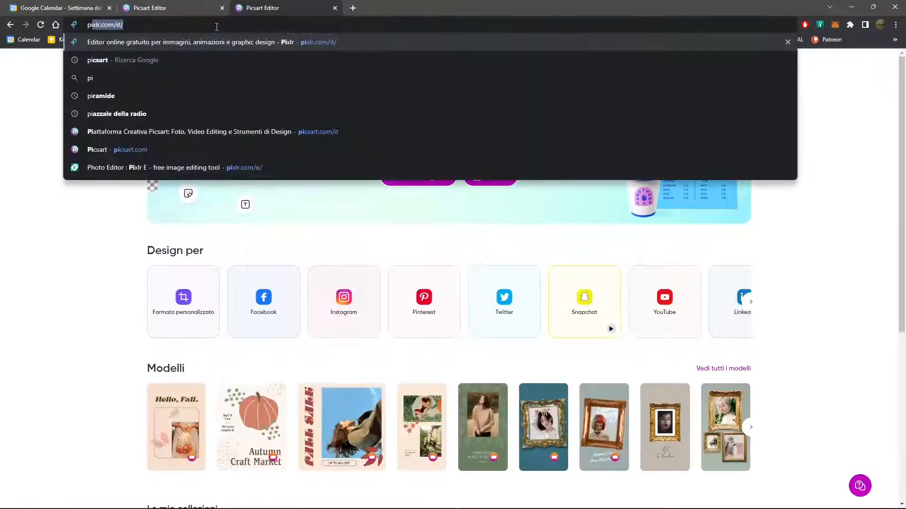
text(art)
key(Return)
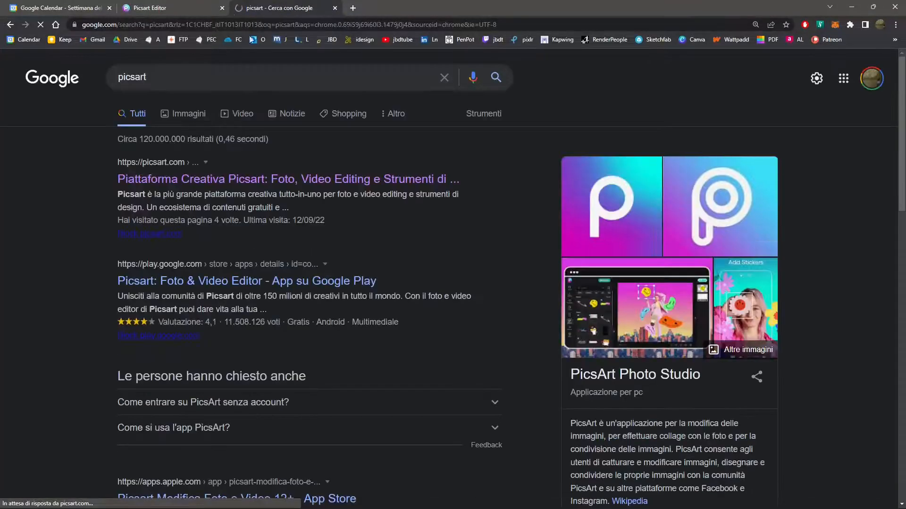
click(197, 187)
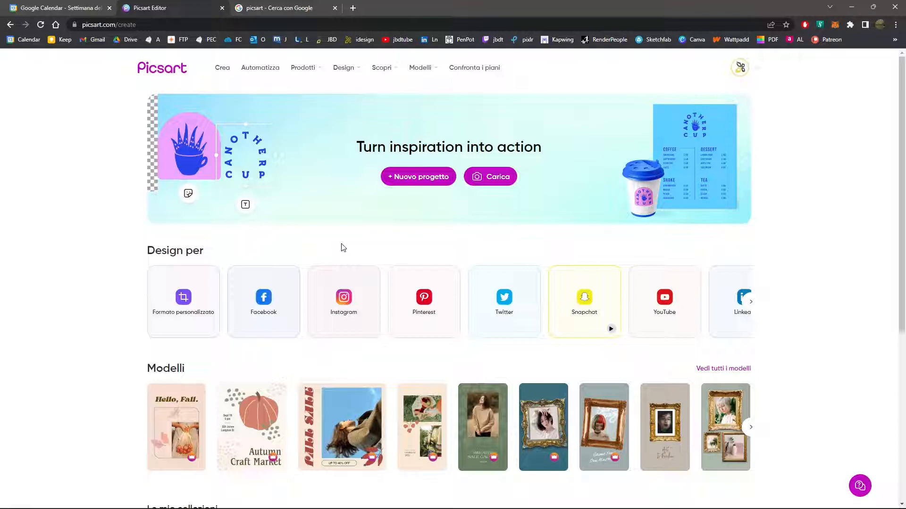
Examine the Picsart home page, the batch editor, and the site's product, design and discovery offerings.
scroll(374, 303, down, 4)
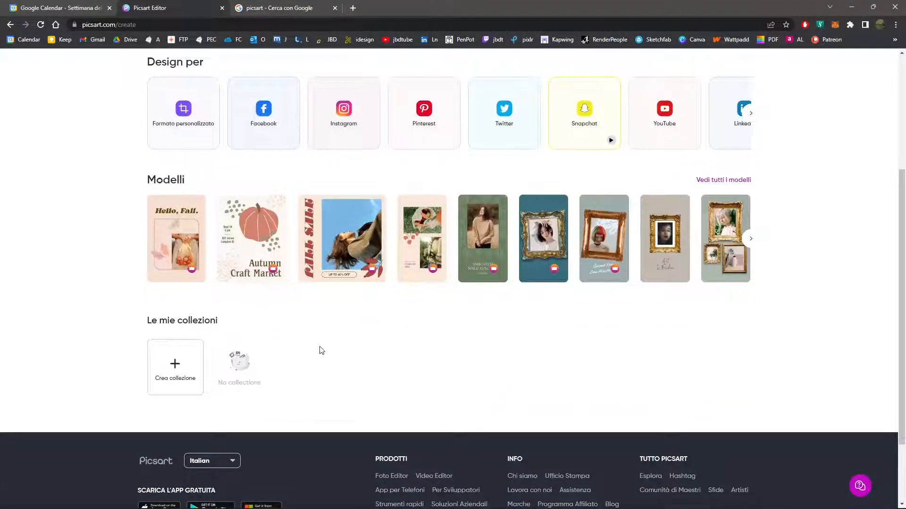
scroll(320, 350, up, 4)
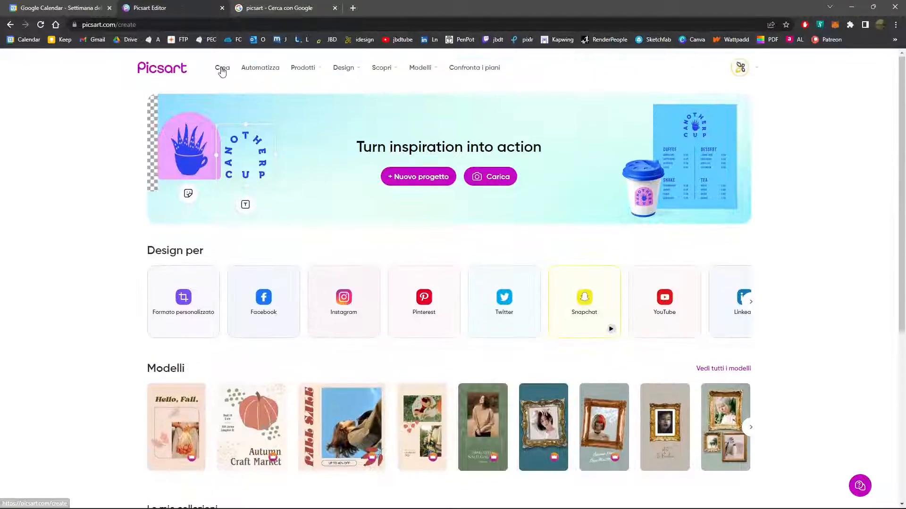
click(223, 68)
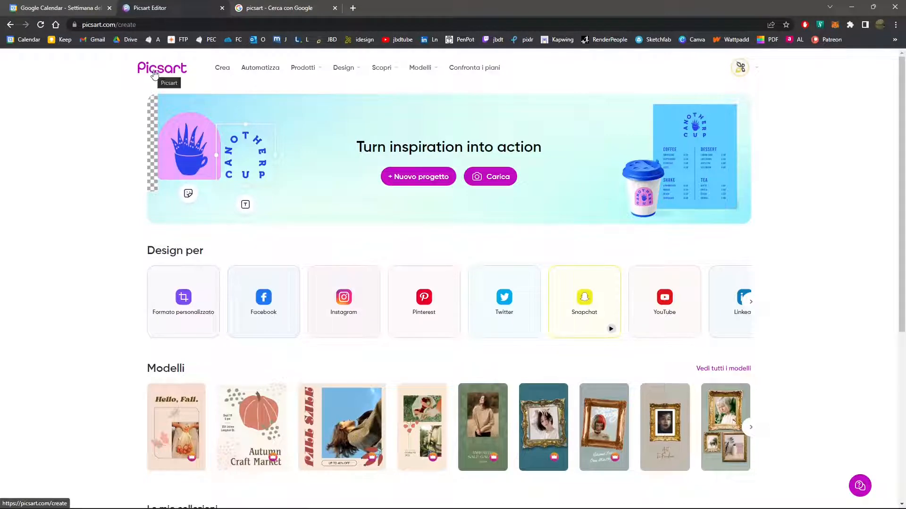
click(262, 71)
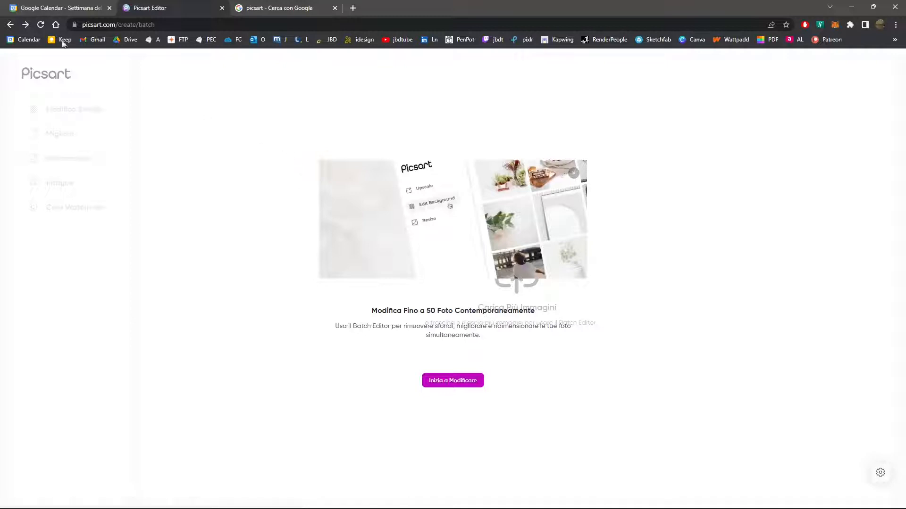
click(9, 25)
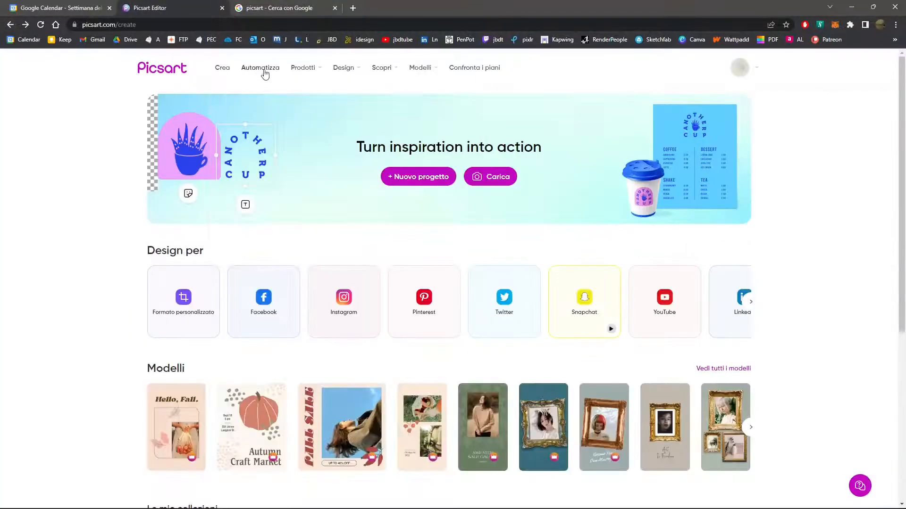
mouse_move(305, 71)
mouse_move(344, 71)
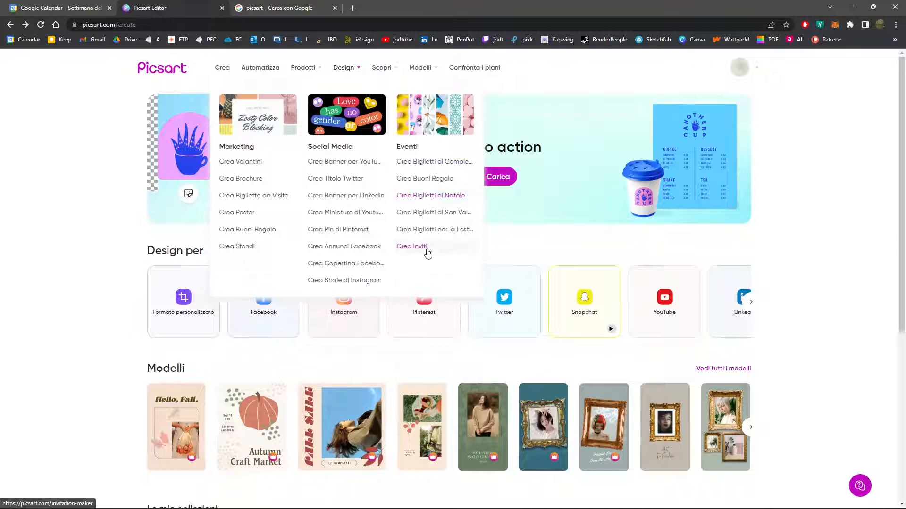
mouse_move(384, 66)
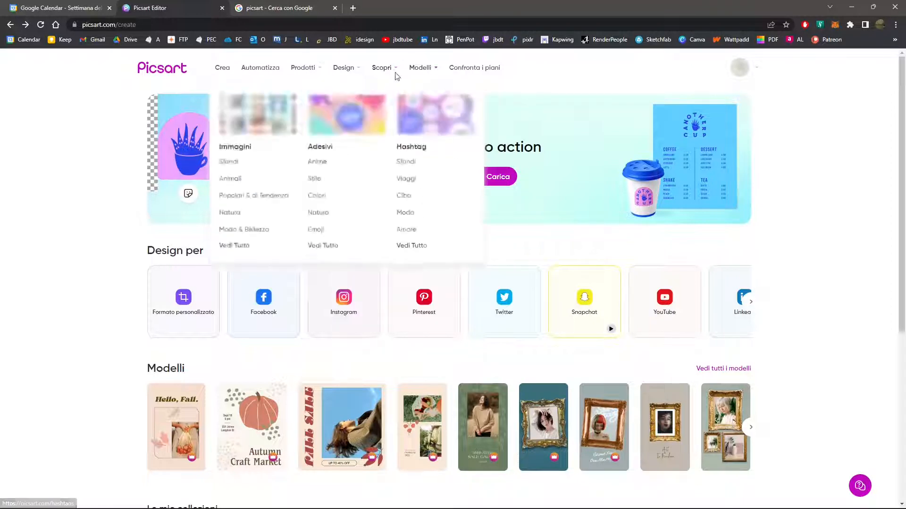
Start a project from the free template showing a blonde woman with leaves and pink stripes, dismissing the guided tour.
mouse_move(428, 74)
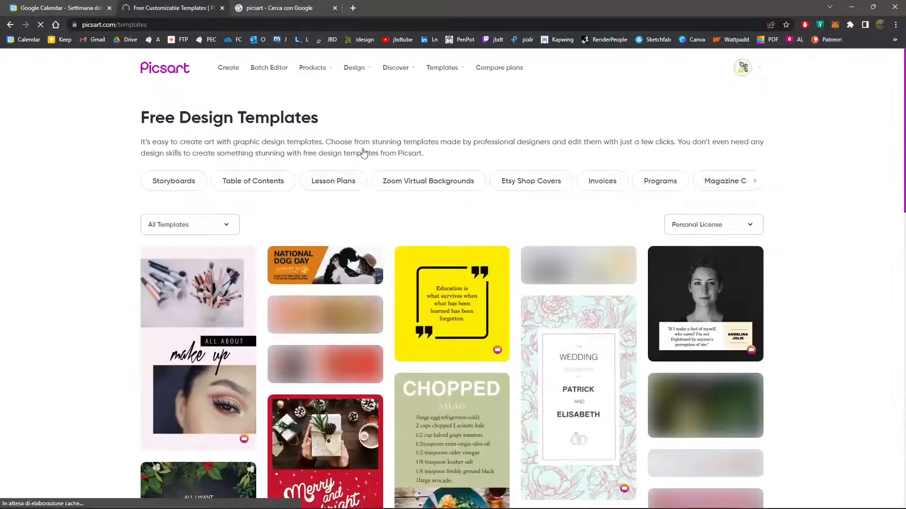
scroll(302, 126, down, 1)
scroll(316, 245, down, 3)
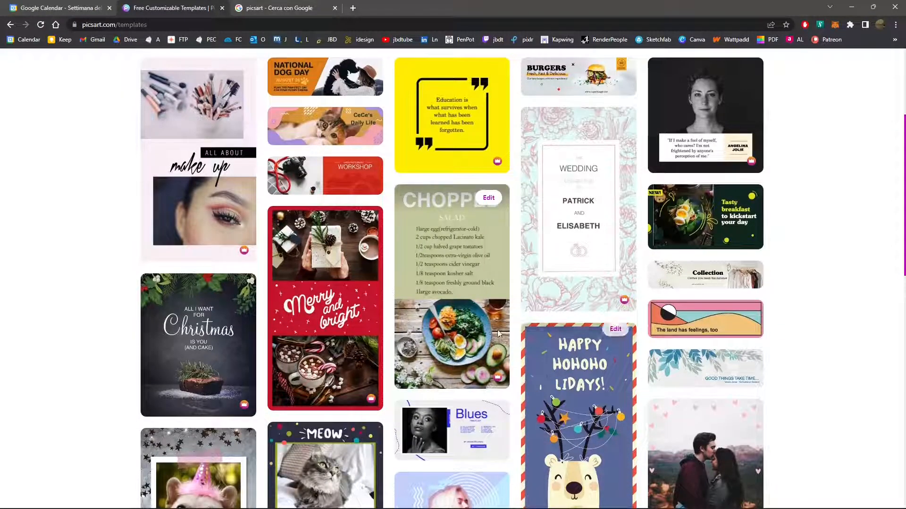
scroll(415, 296, down, 7)
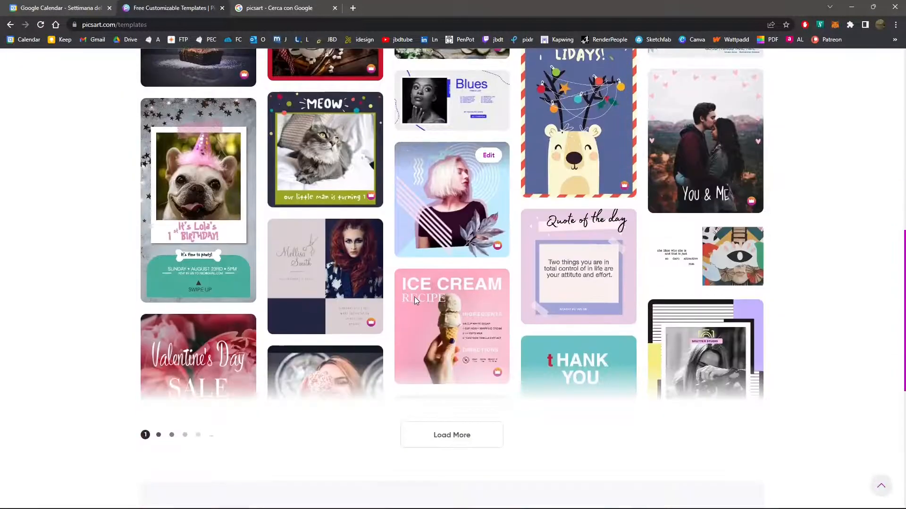
click(461, 200)
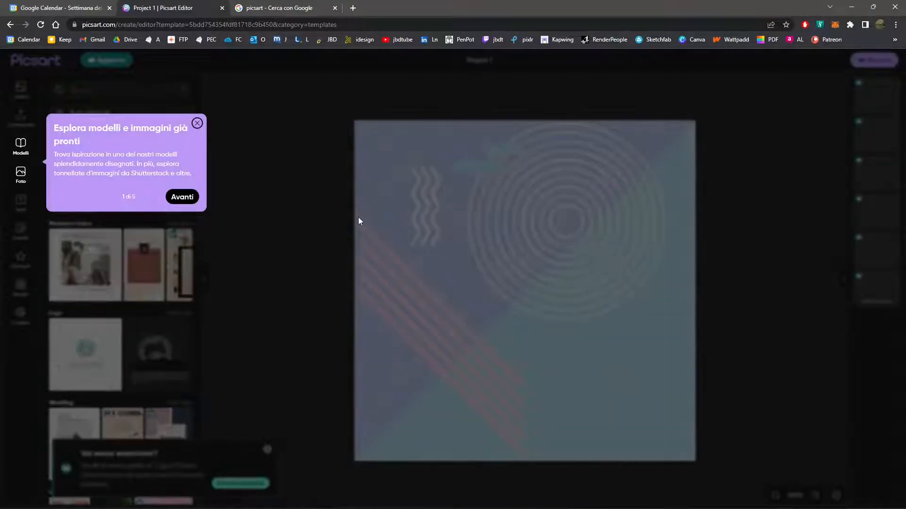
click(181, 196)
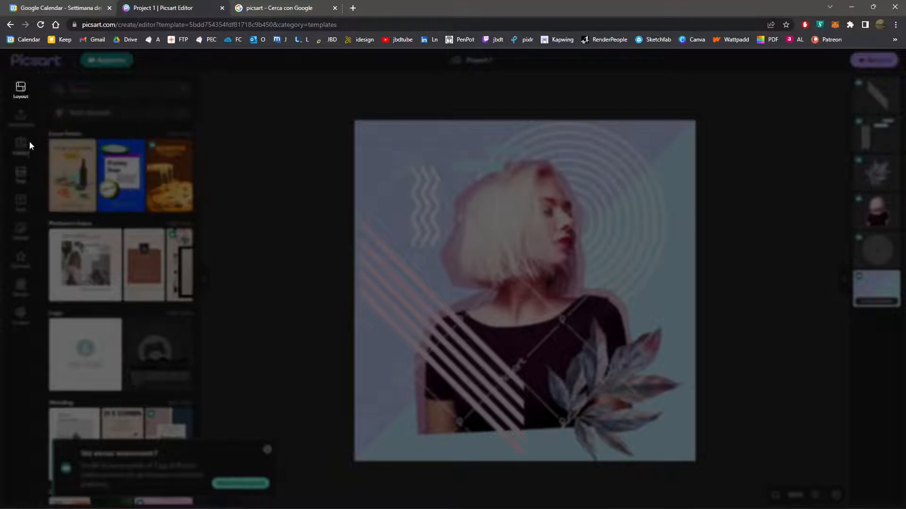
click(185, 159)
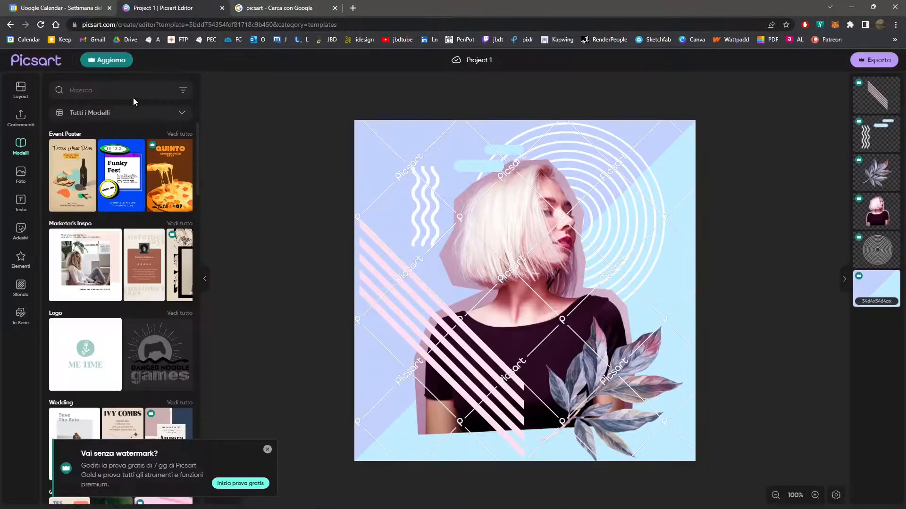
Add the pink-to-blue gradient photo from the library and move it partly beyond the design's left edge.
click(24, 179)
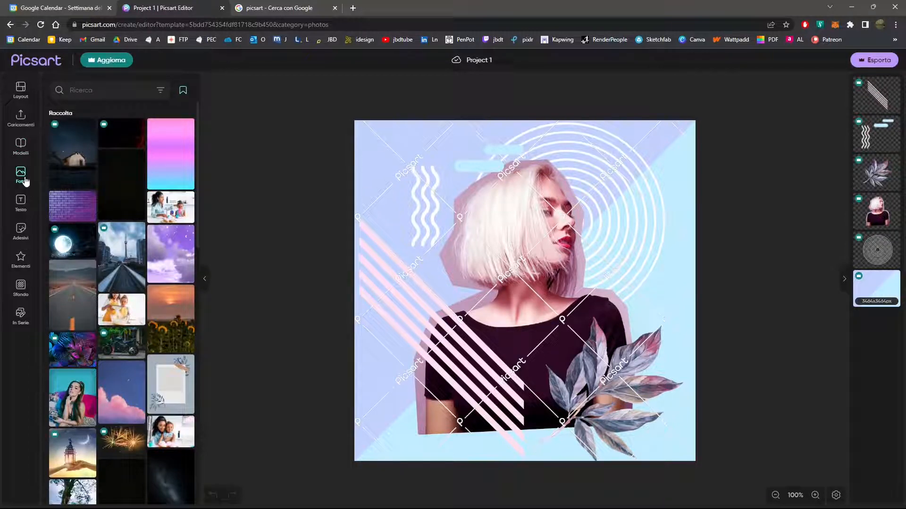
click(158, 163)
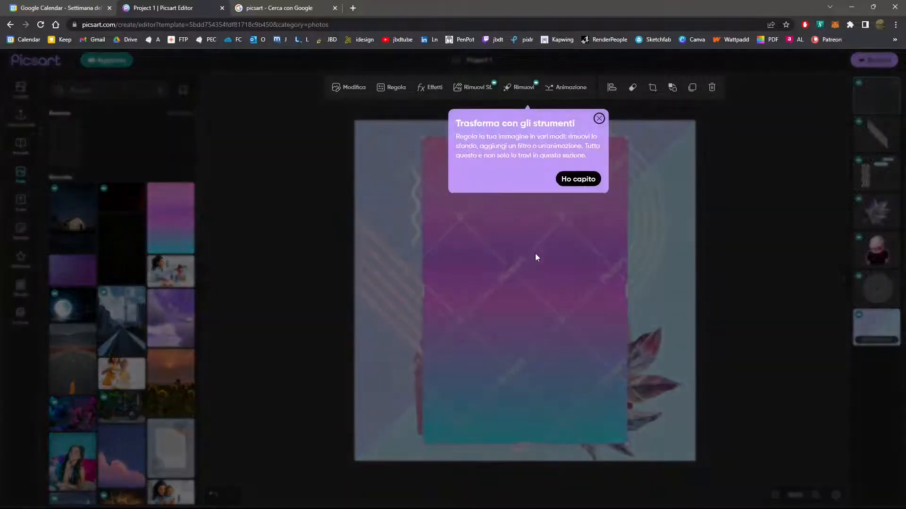
click(599, 119)
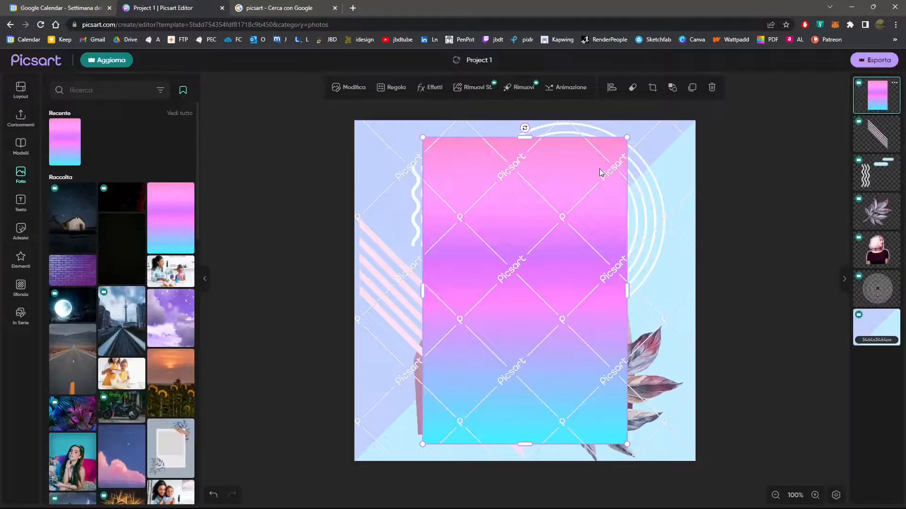
drag(601, 172, 400, 186)
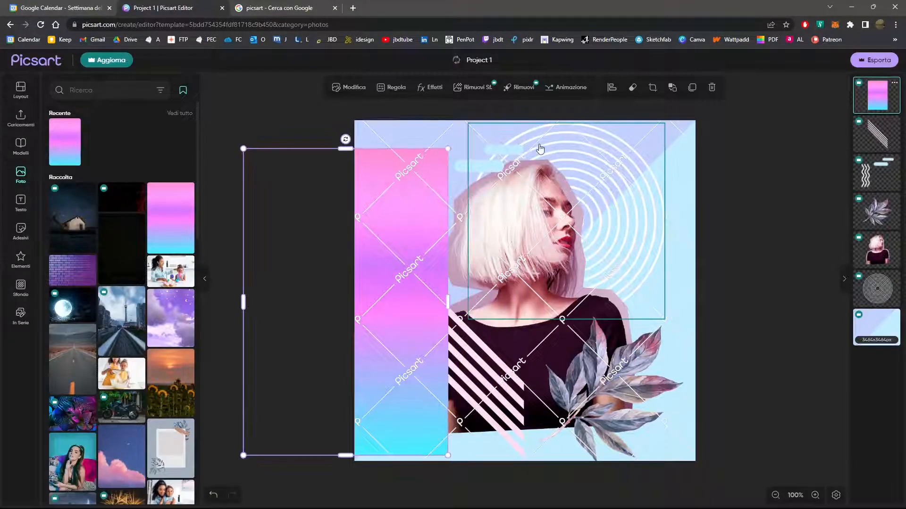
Move the white concentric circles down and to the right, partly beyond the design's right edge.
click(540, 149)
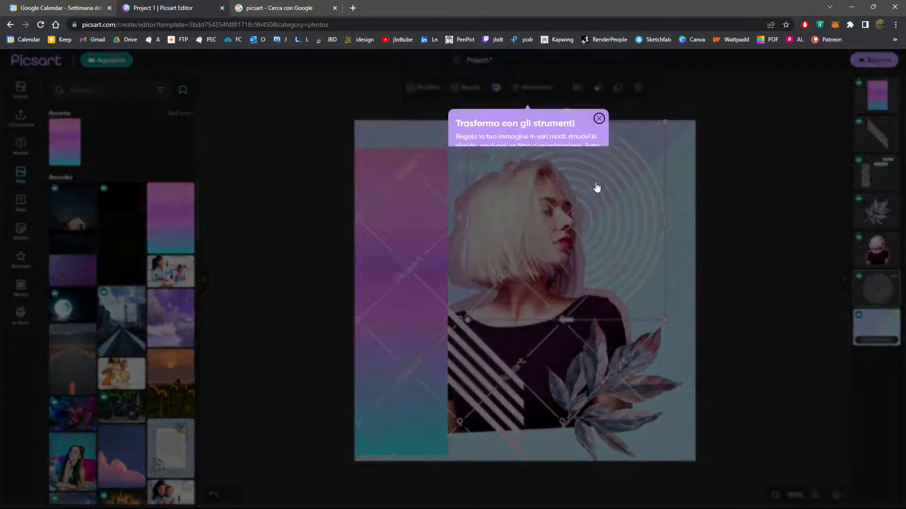
click(599, 118)
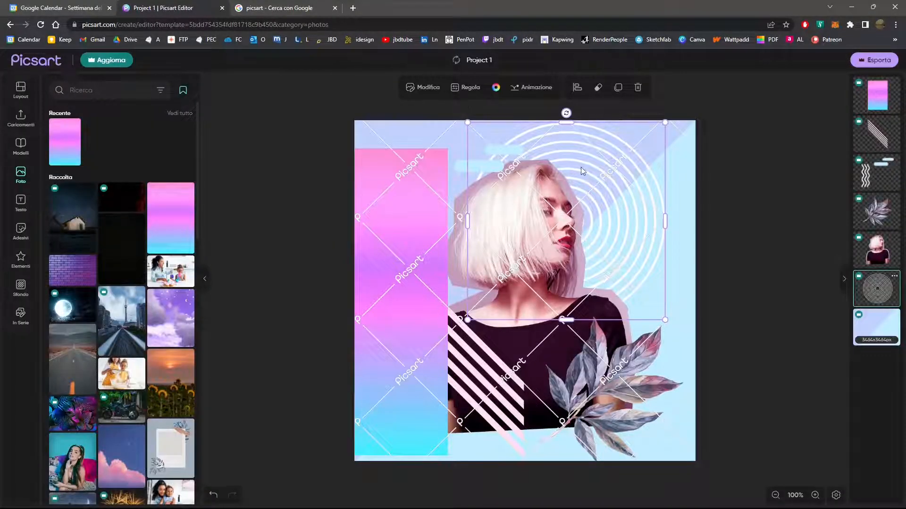
drag(632, 184, 675, 222)
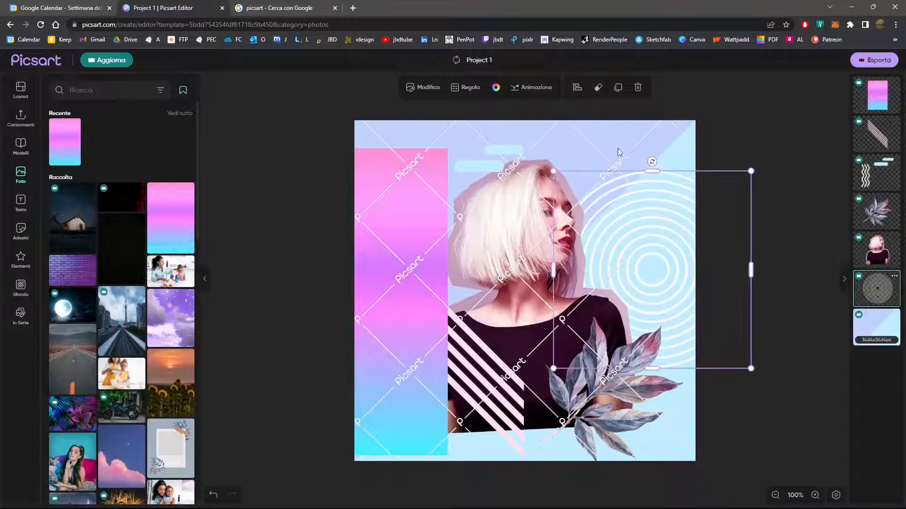
click(632, 143)
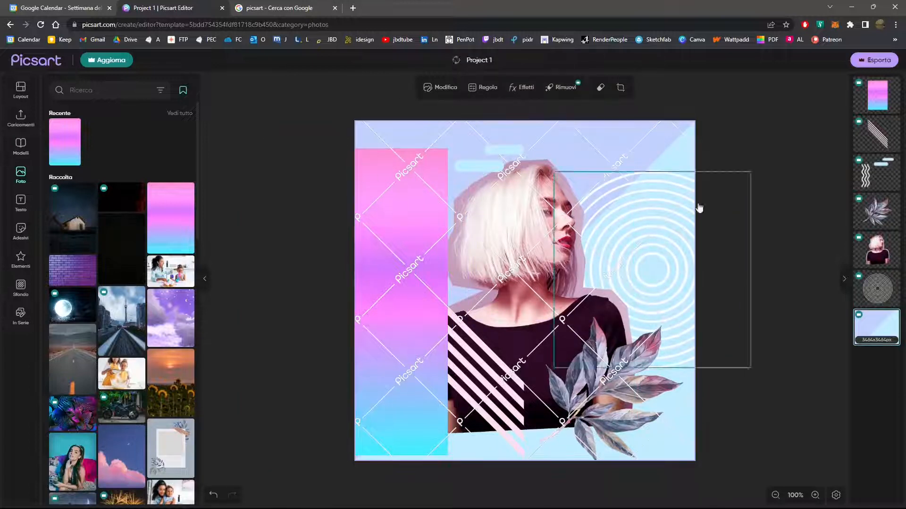
Change the editor's interface language to English.
click(835, 495)
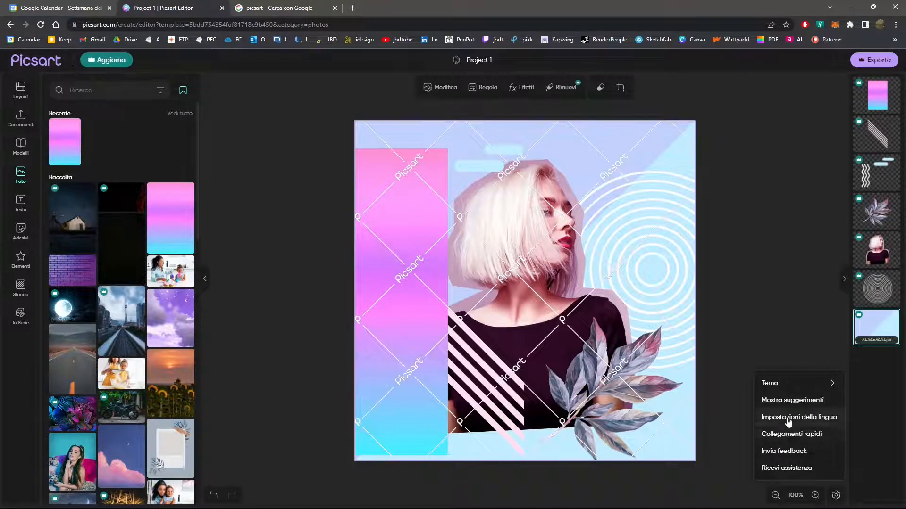
click(786, 419)
click(810, 163)
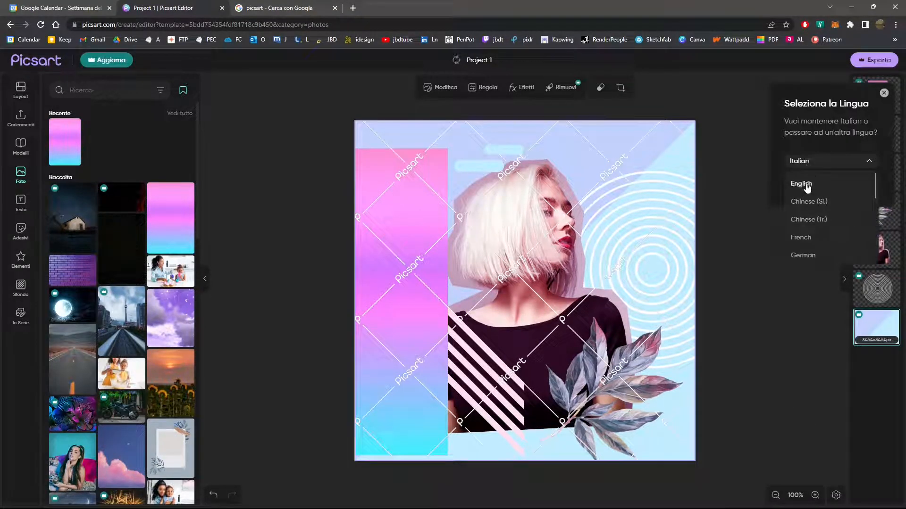
click(802, 183)
click(806, 186)
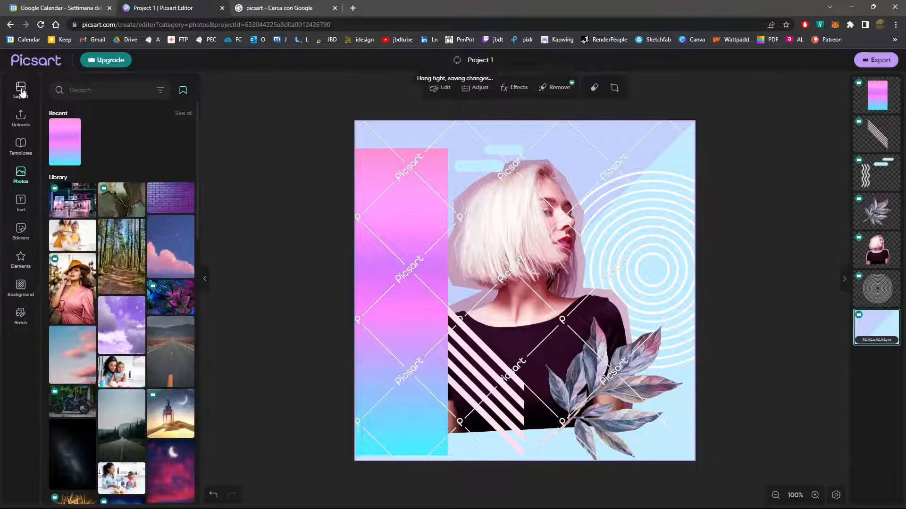
Replace the design with the Art Fest 2021 event poster template.
click(20, 144)
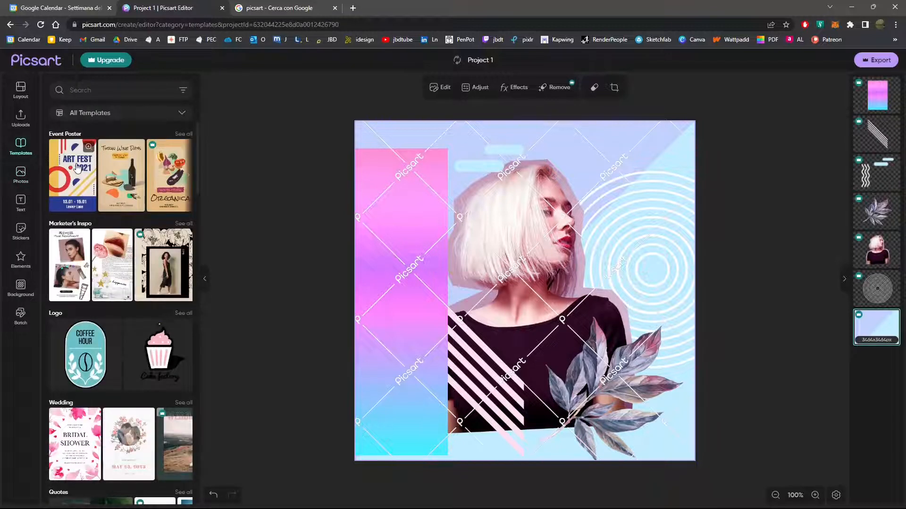
click(77, 168)
Upload an image file to the project's uploads and place it on the Art Fest poster.
click(21, 116)
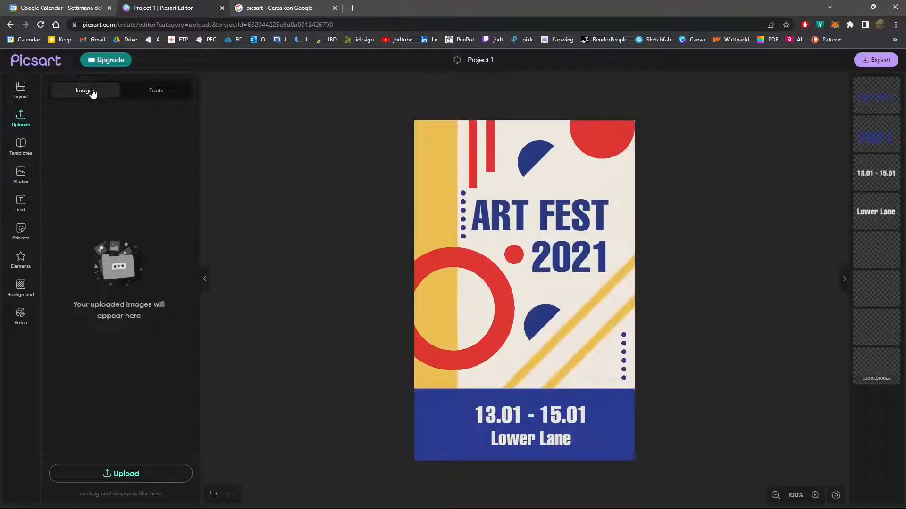
click(168, 93)
click(91, 93)
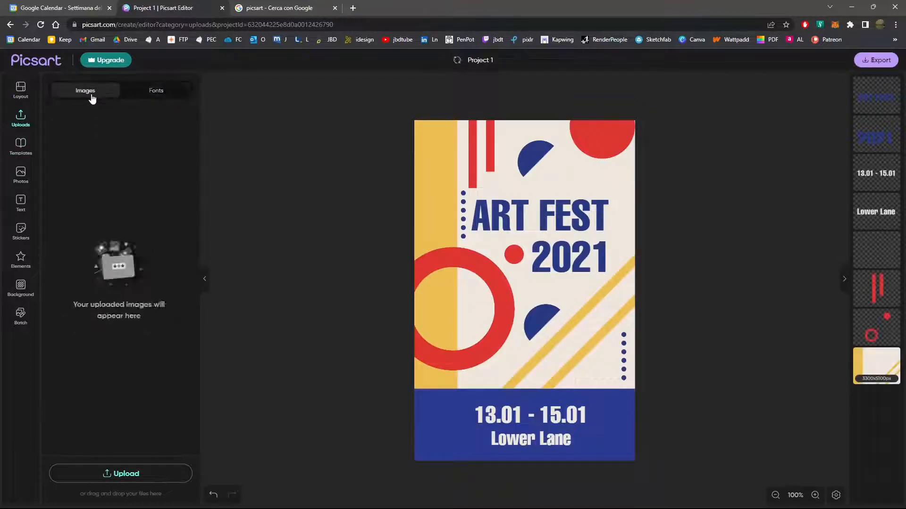
click(113, 273)
key(Return)
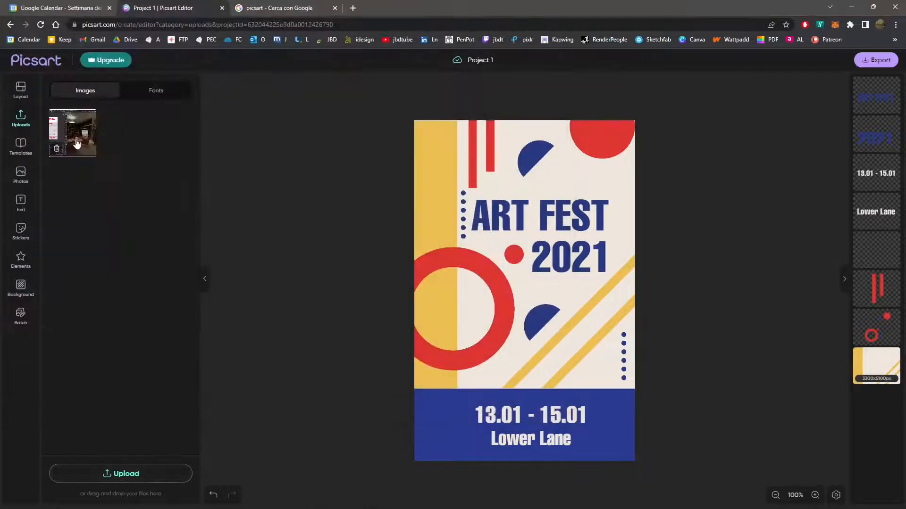
drag(77, 144, 224, 121)
drag(372, 245, 459, 282)
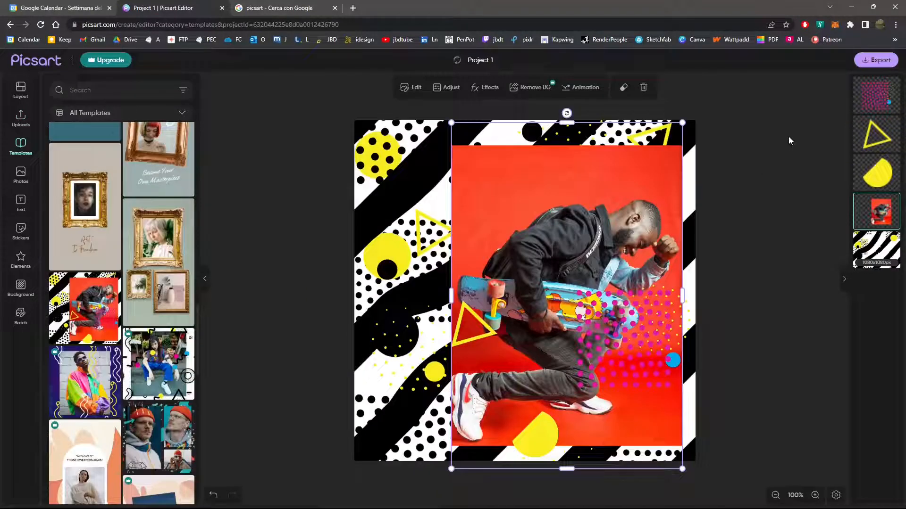
Review the project's export options, including sharing and the available download file types, then close them without downloading.
click(876, 60)
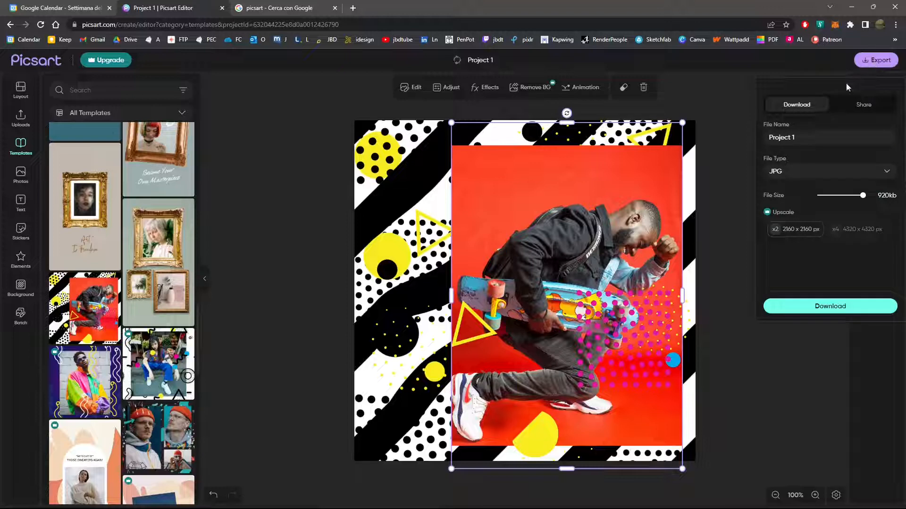
click(848, 111)
click(798, 114)
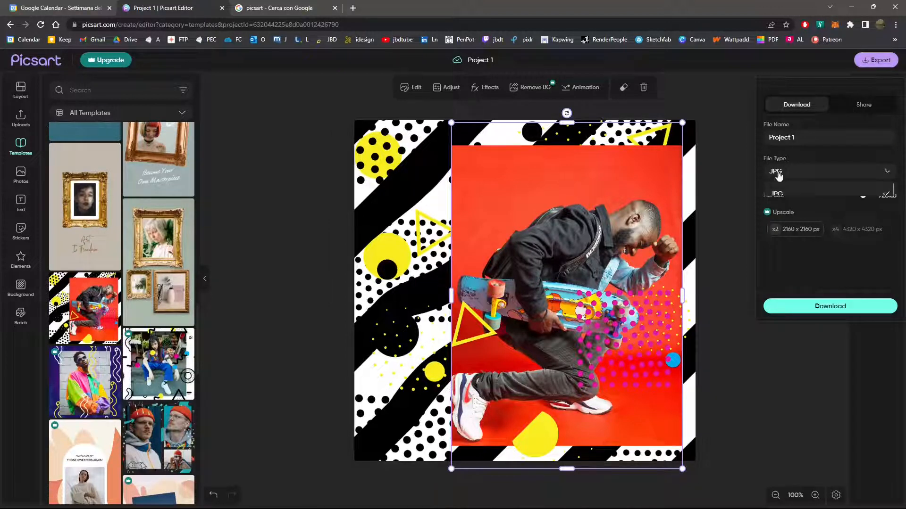
click(776, 173)
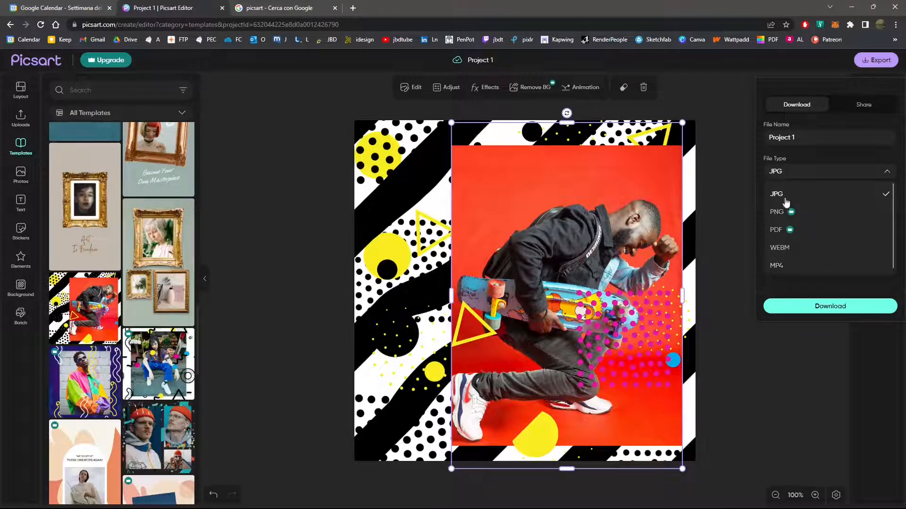
click(777, 373)
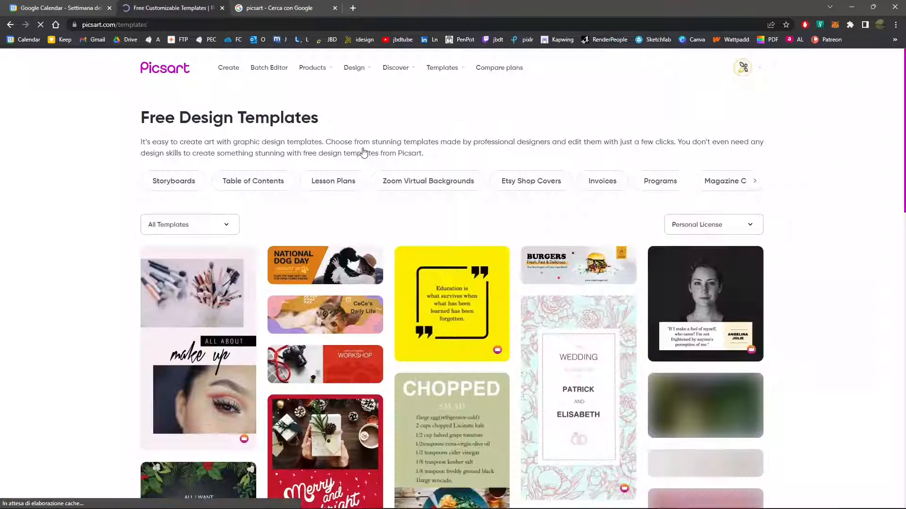
Browse the template designs on Picsart's Free Design Templates page.
scroll(405, 241, down, 4)
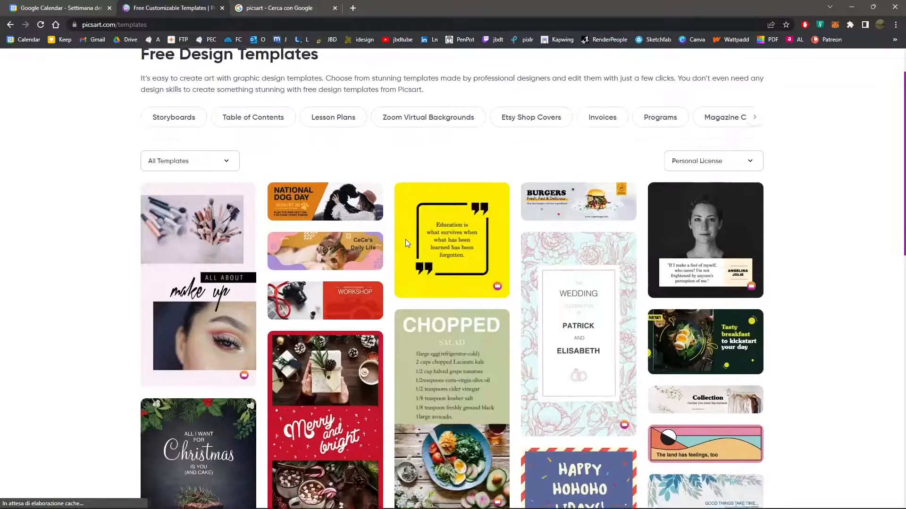
scroll(406, 240, up, 4)
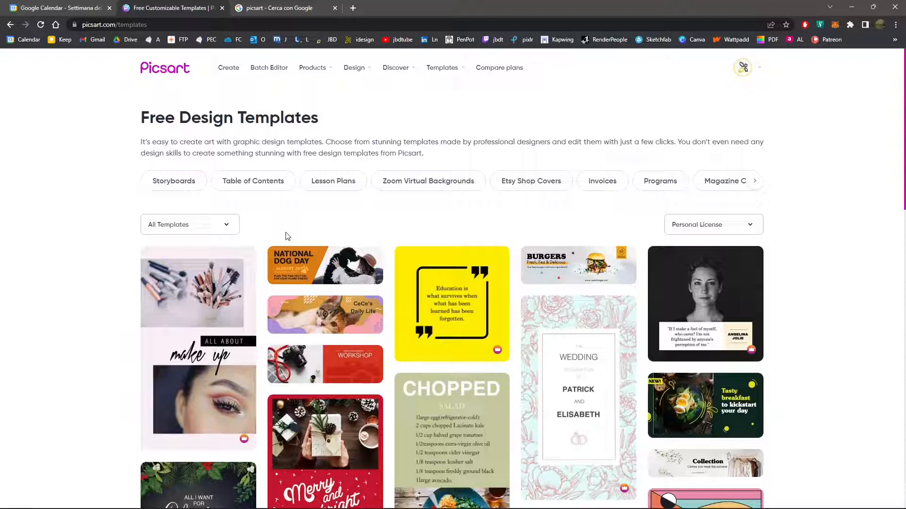
scroll(287, 236, down, 3)
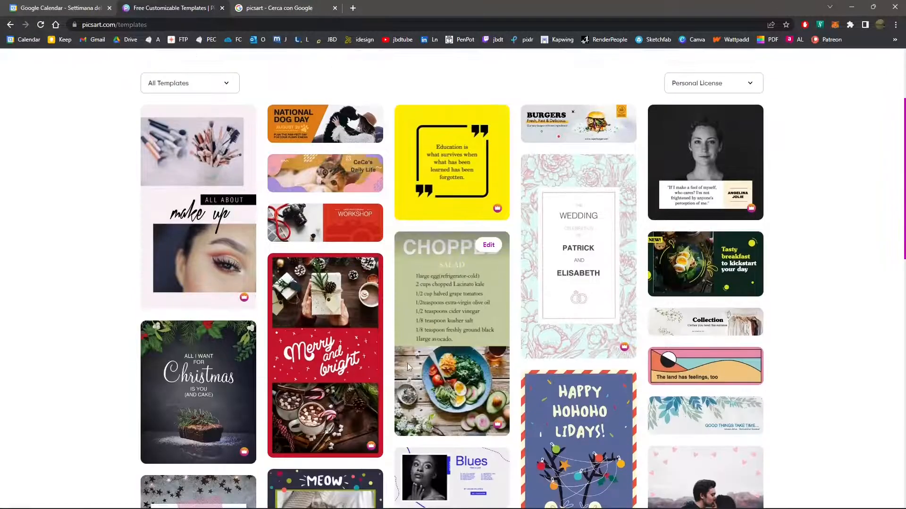
mouse_move(242, 339)
scroll(241, 336, down, 8)
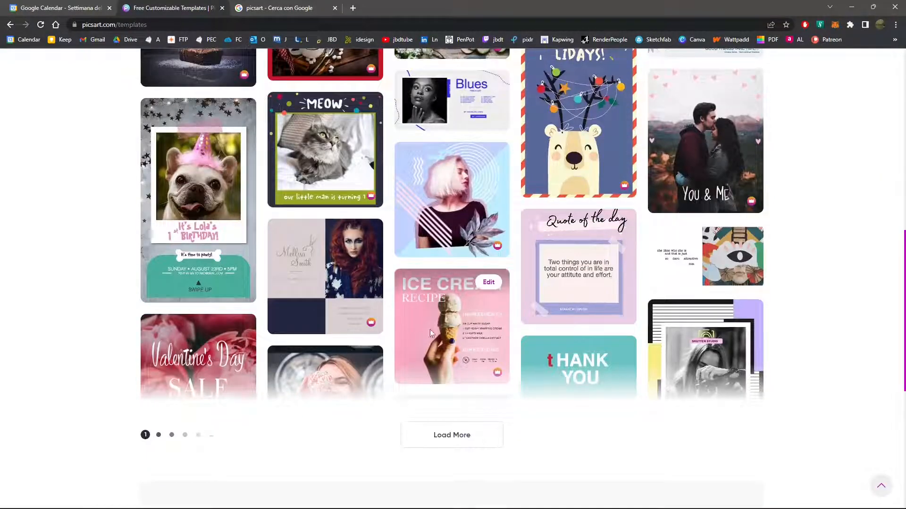
scroll(539, 321, up, 8)
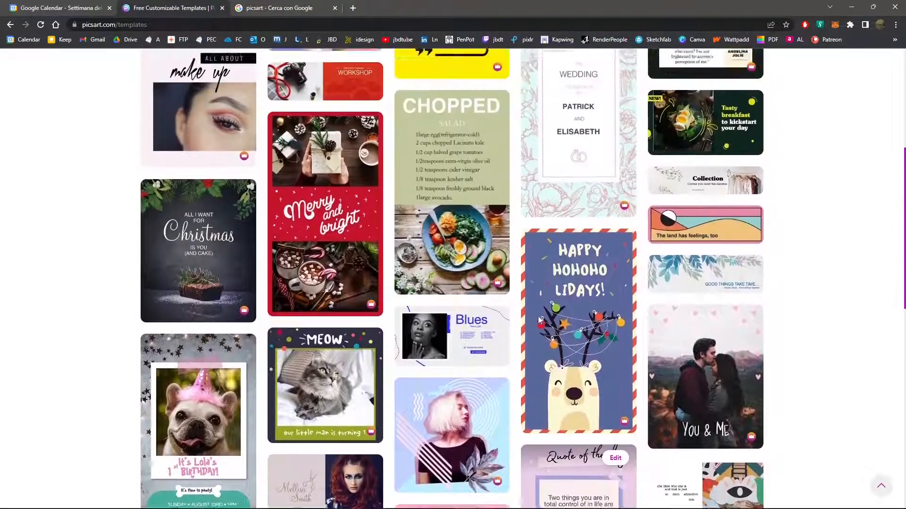
scroll(539, 320, up, 2)
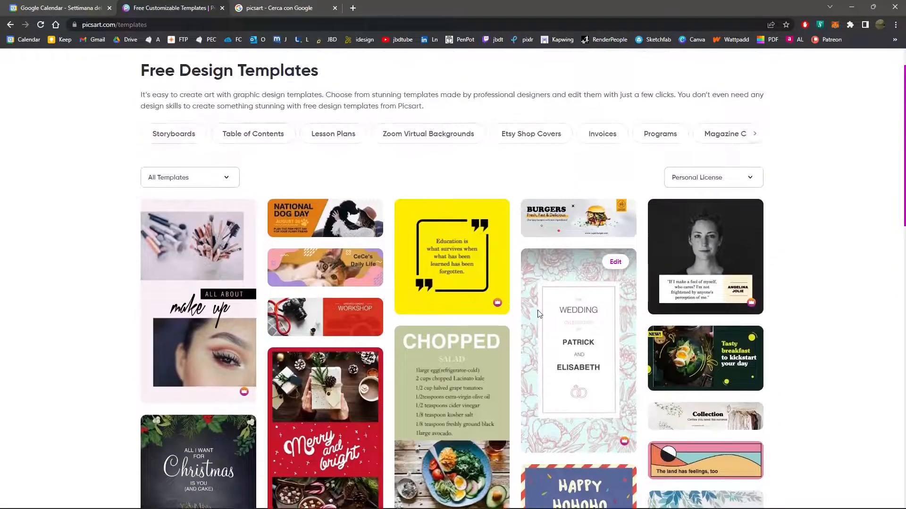